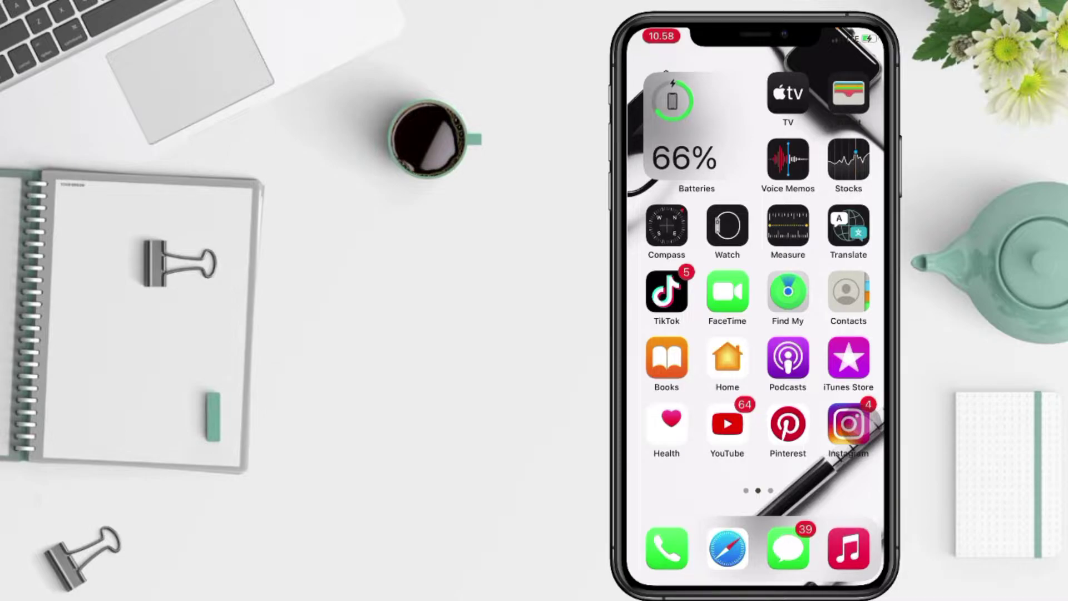
pyautogui.hscroll(1, 755, 292)
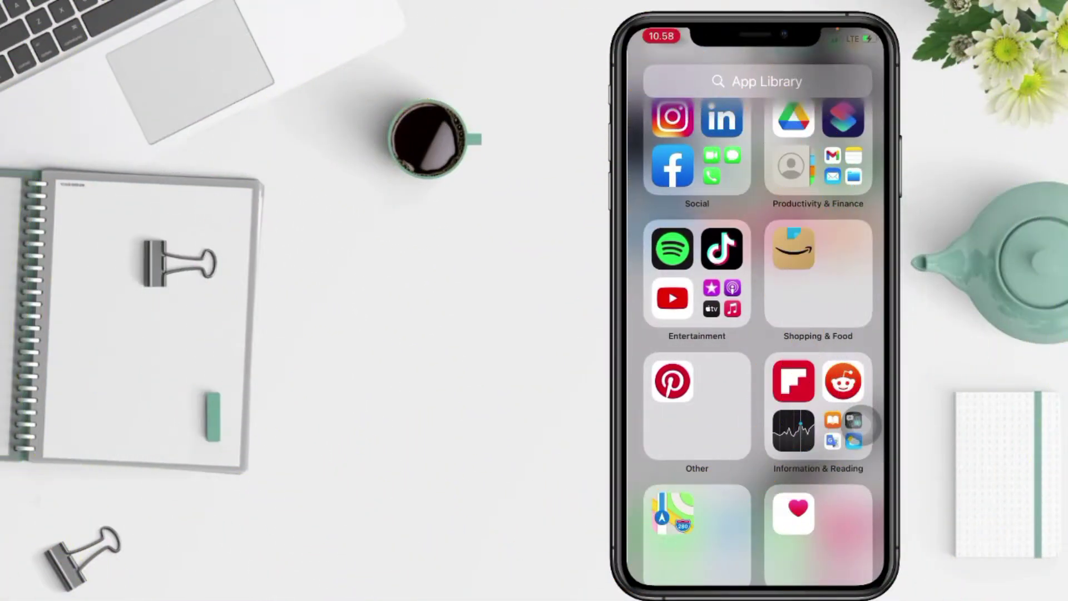
pyautogui.hscroll(-1, 755, 308)
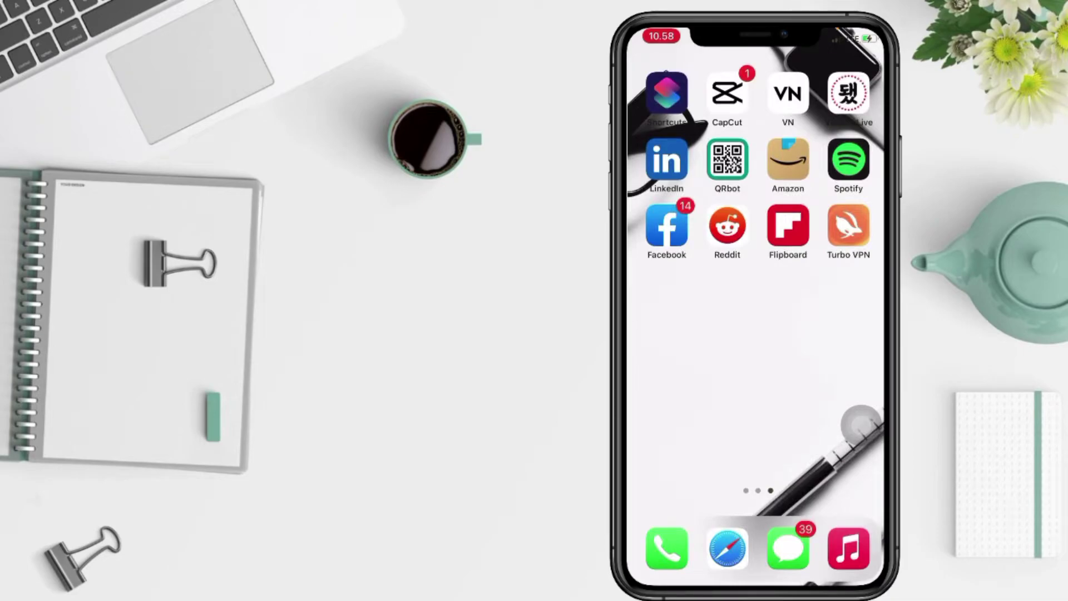
# Step: Launch Flipboard from the home screen so its For You feed loads
pyautogui.click(788, 225)
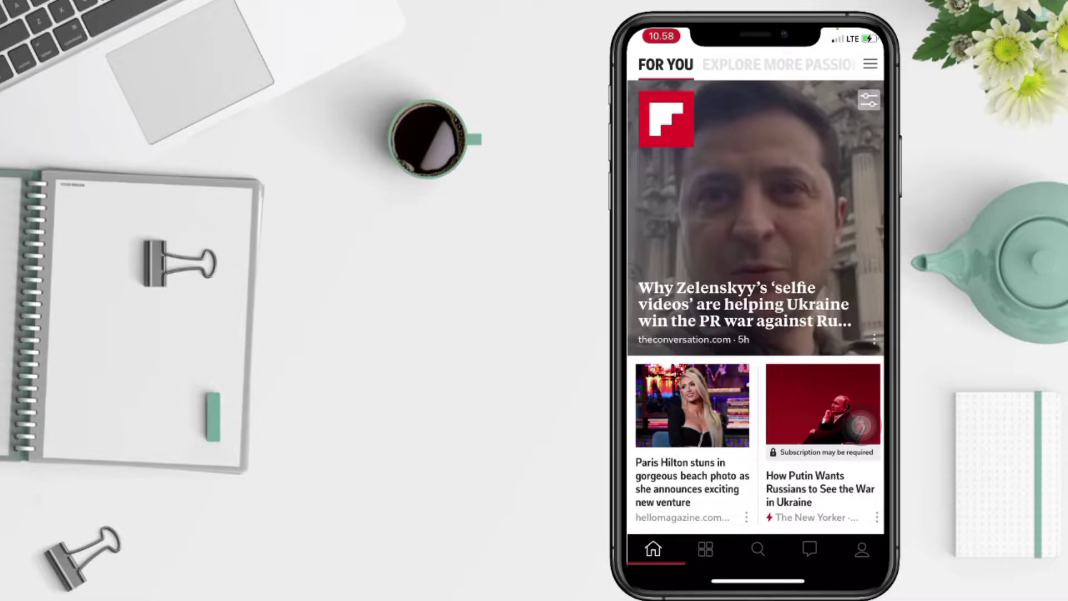
# Step: Go to the ARYA TECH profile page from the bottom bar
pyautogui.click(862, 550)
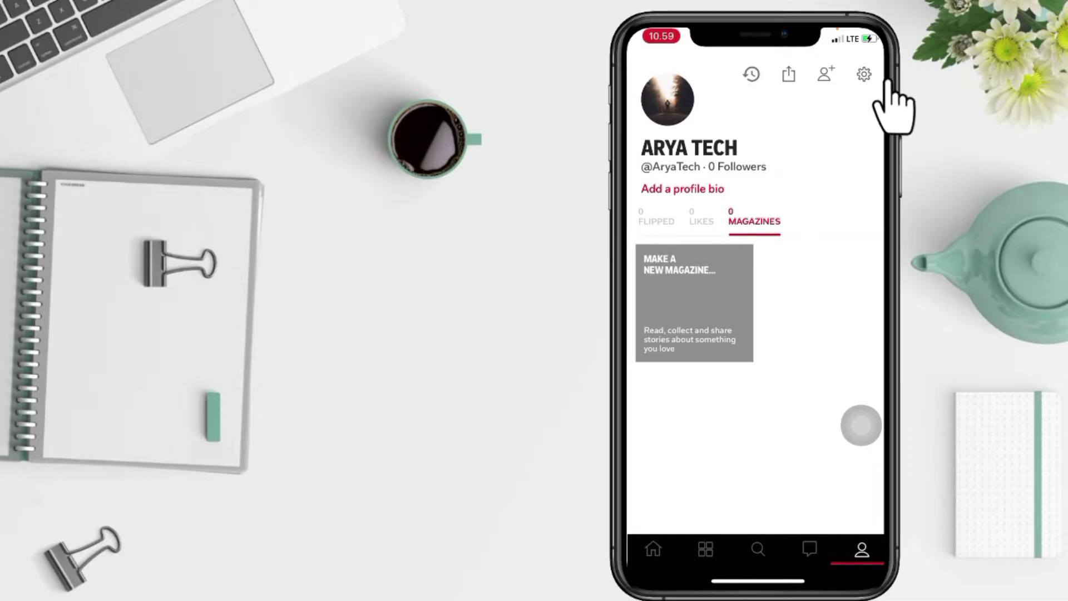
# Step: Reach the Flipboard Account details page through Settings and Edit profile
pyautogui.click(864, 75)
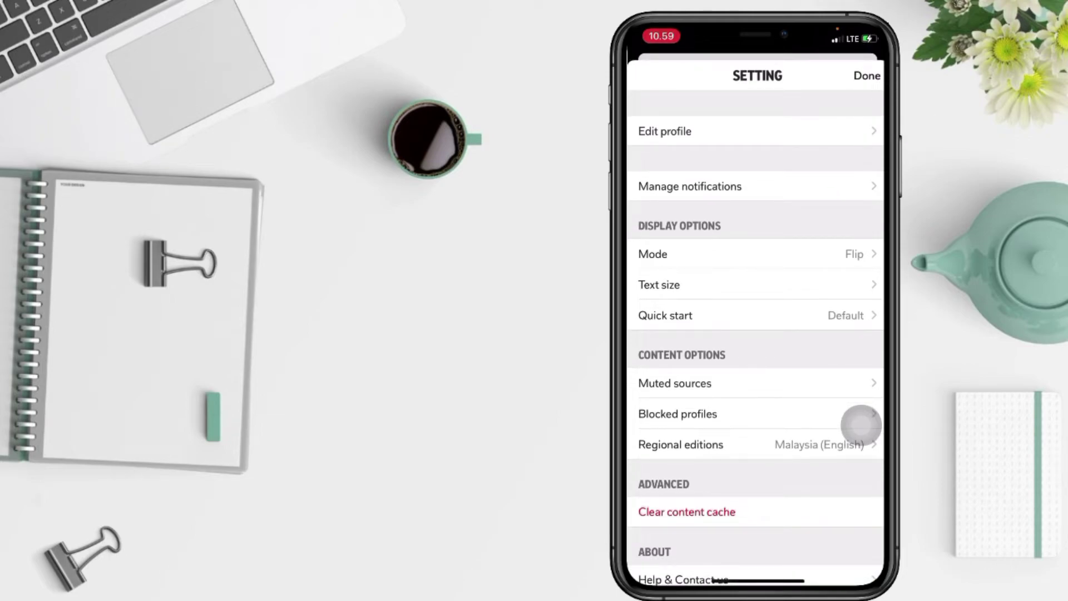
pyautogui.click(701, 132)
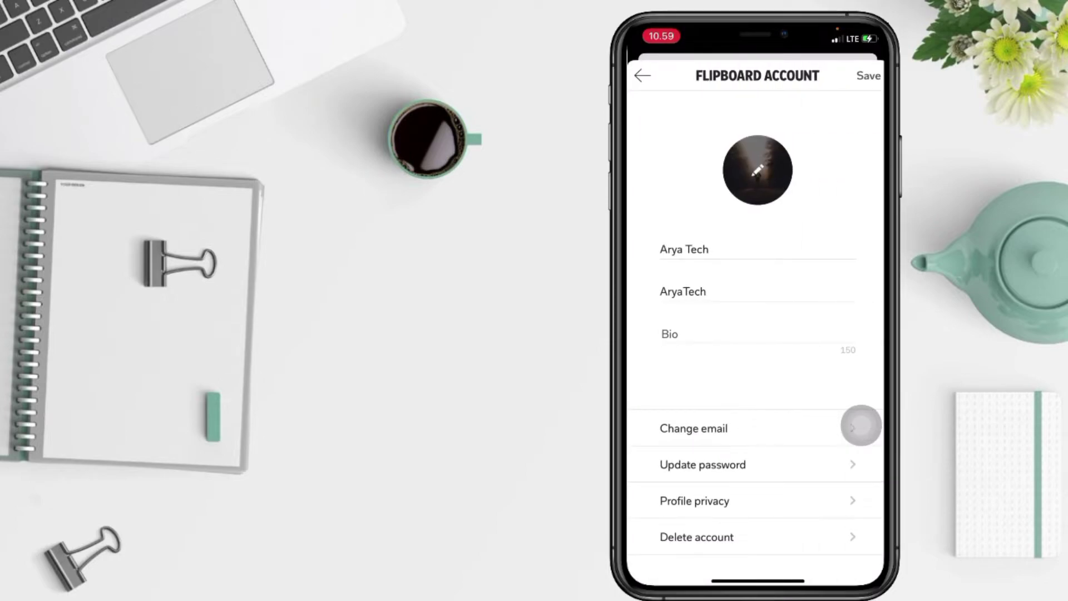
pyautogui.scroll(-3, 860, 426)
# Step: Confirm Delete account so Flipboard returns to its welcome screen
pyautogui.click(735, 536)
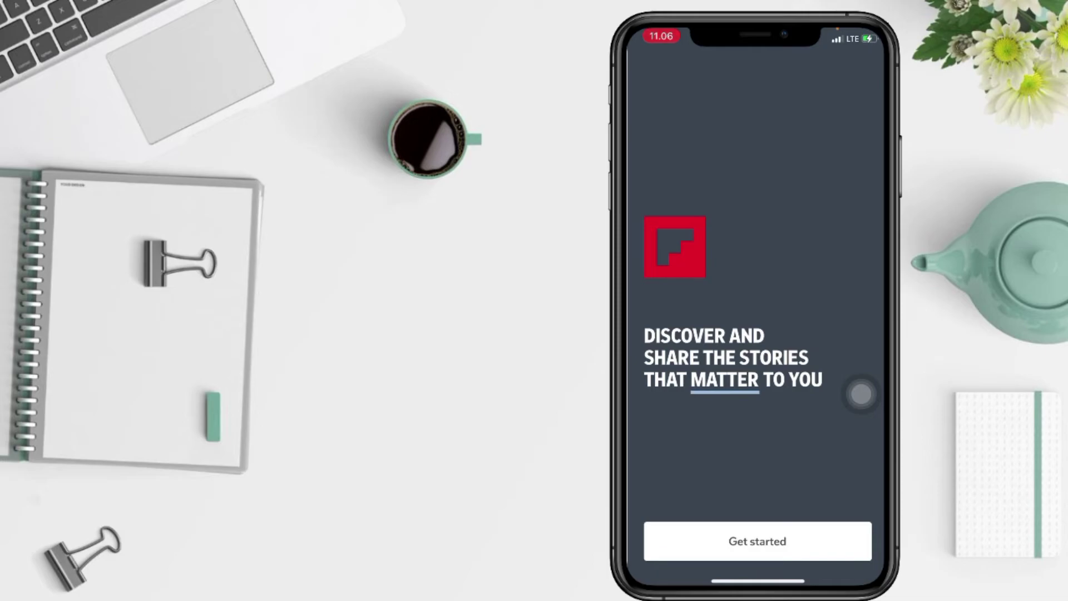
# Step: Leave Flipboard and return to the iOS Home Screen
pyautogui.click(861, 394)
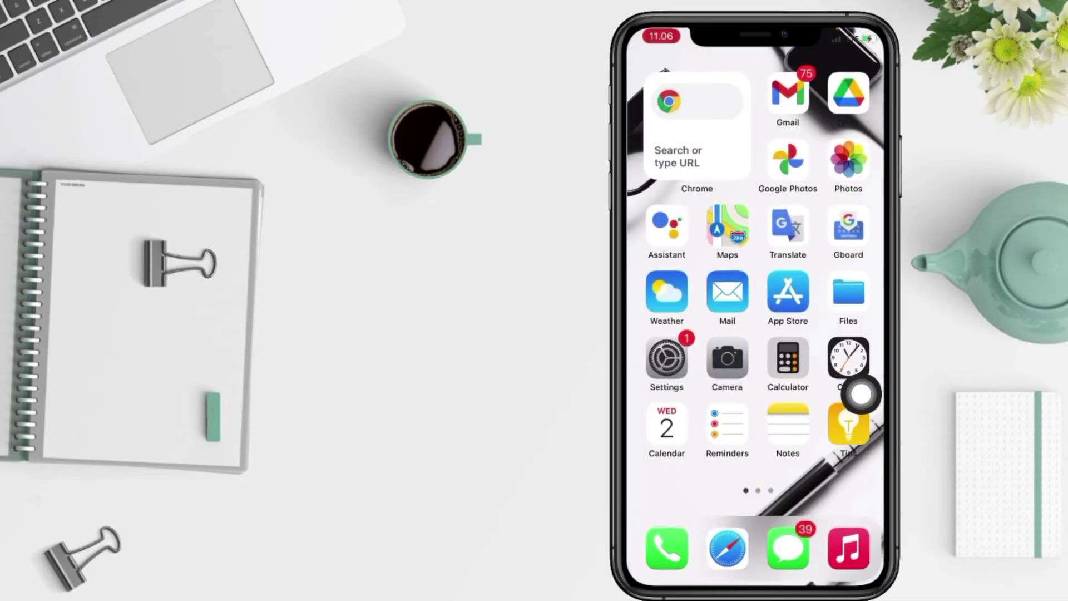